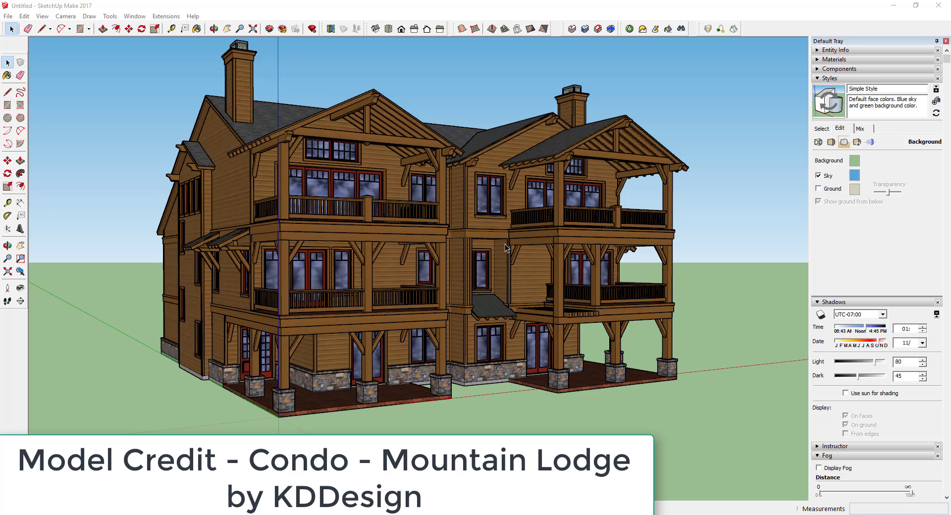
- Collapse all the expanded sections of the Default Tray
middle_click_drag(493, 245, 478, 264)
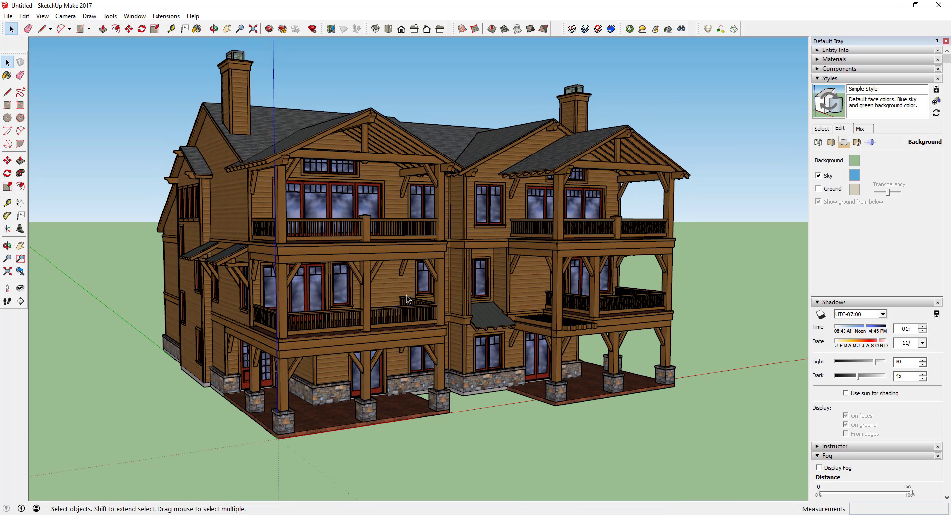
middle_click_drag(407, 296, 662, 176)
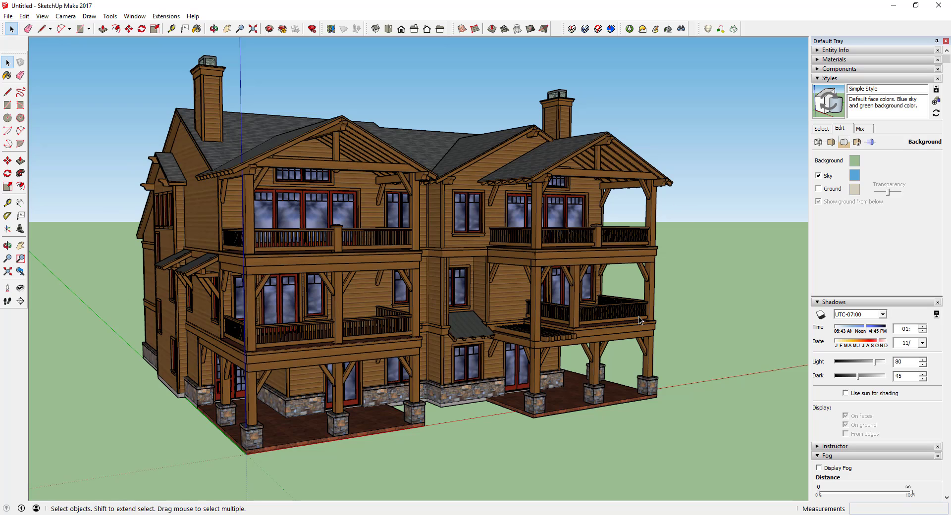
left_click(818, 78)
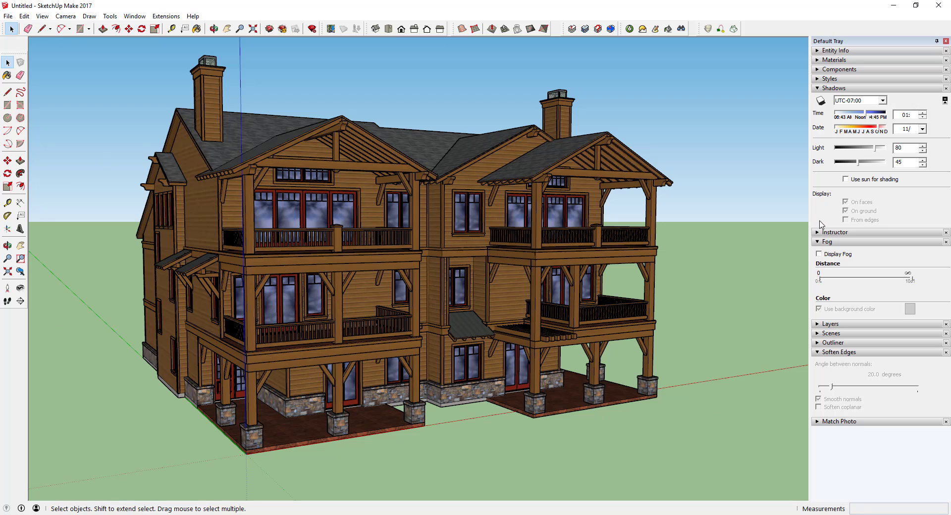
left_click(819, 89)
left_click(818, 107)
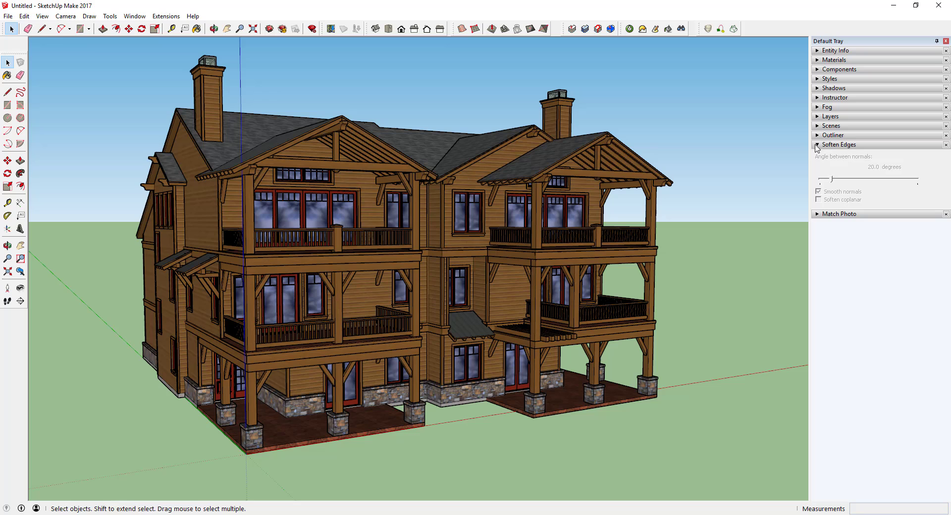
left_click(817, 145)
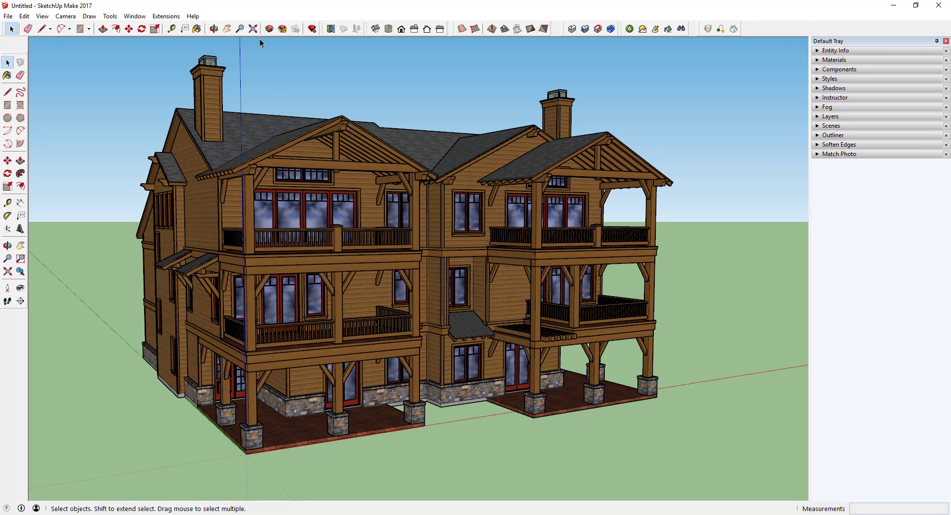
- Apply the Simple Style from the Default Styles collection to the model
left_click(146, 17)
mouse_move(151, 32)
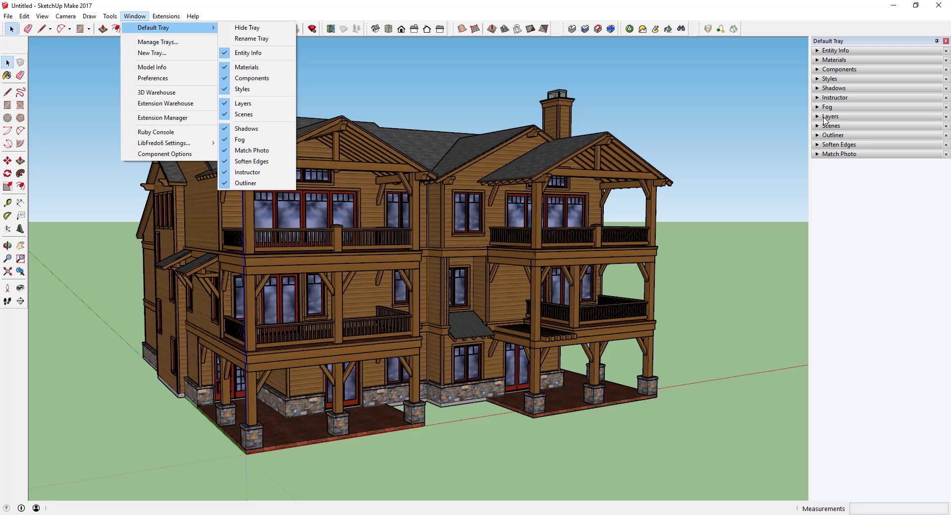
left_click(819, 80)
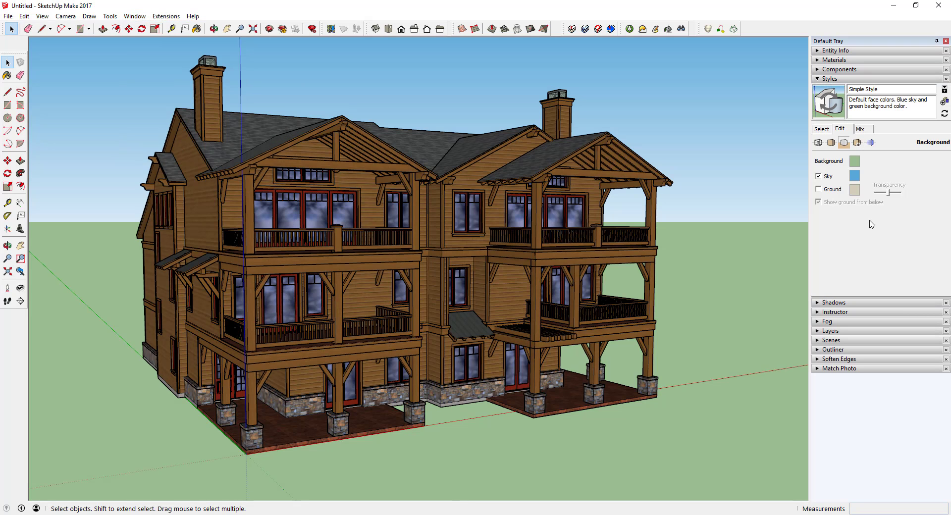
left_click(825, 130)
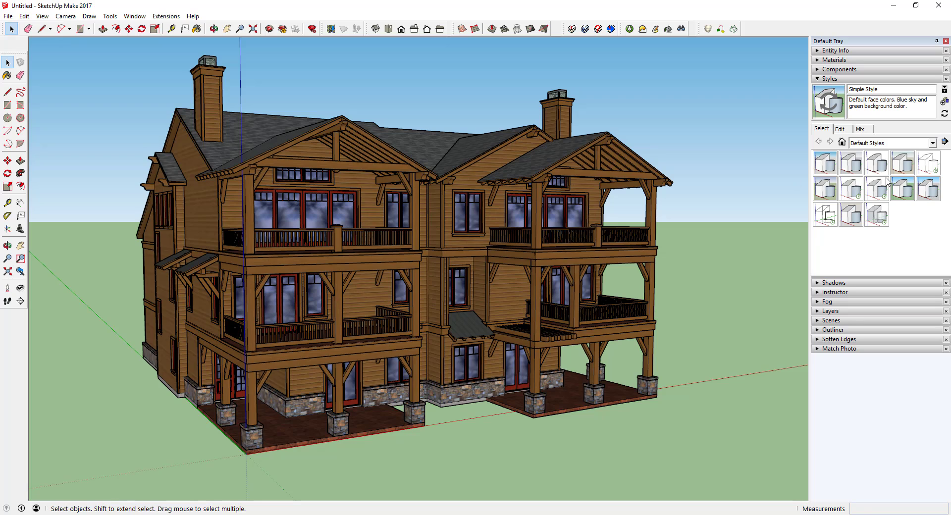
left_click(902, 191)
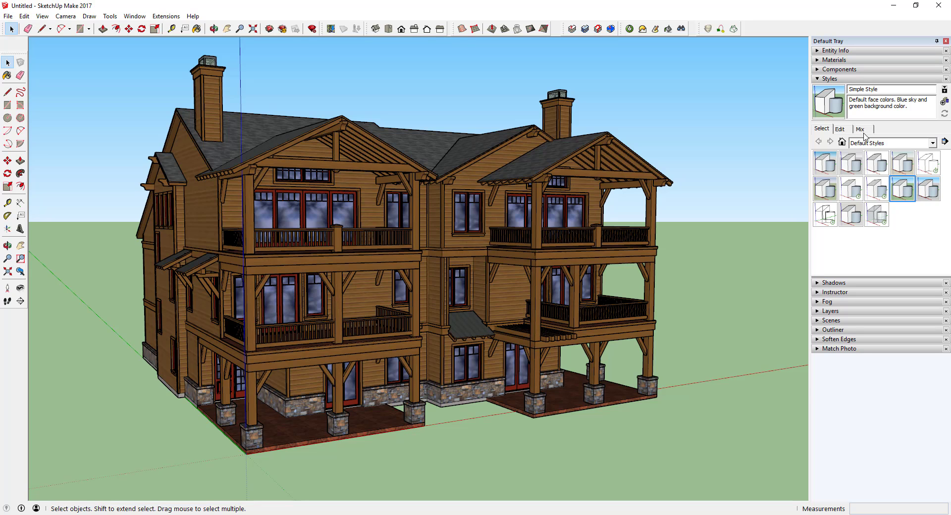
- Turn off the sky in the style's background settings and set the background color to a dark grayish green
left_click(841, 129)
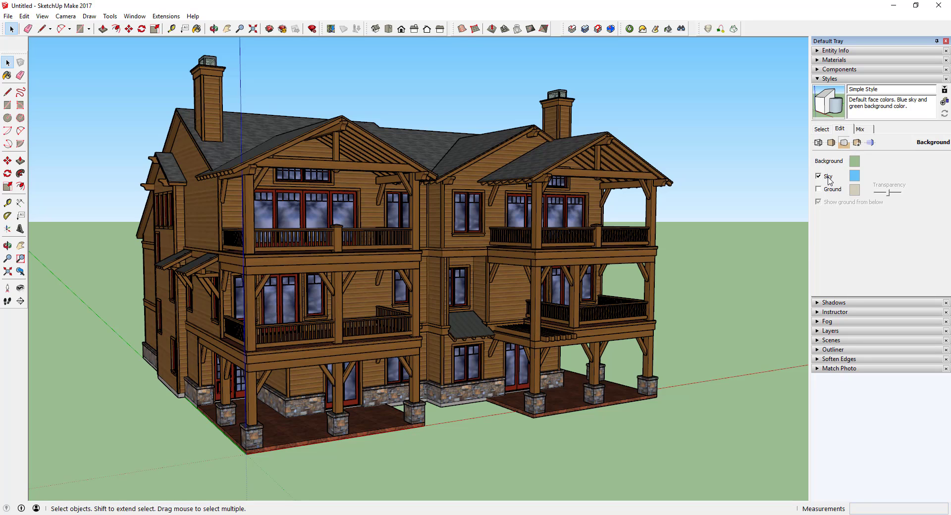
left_click(828, 177)
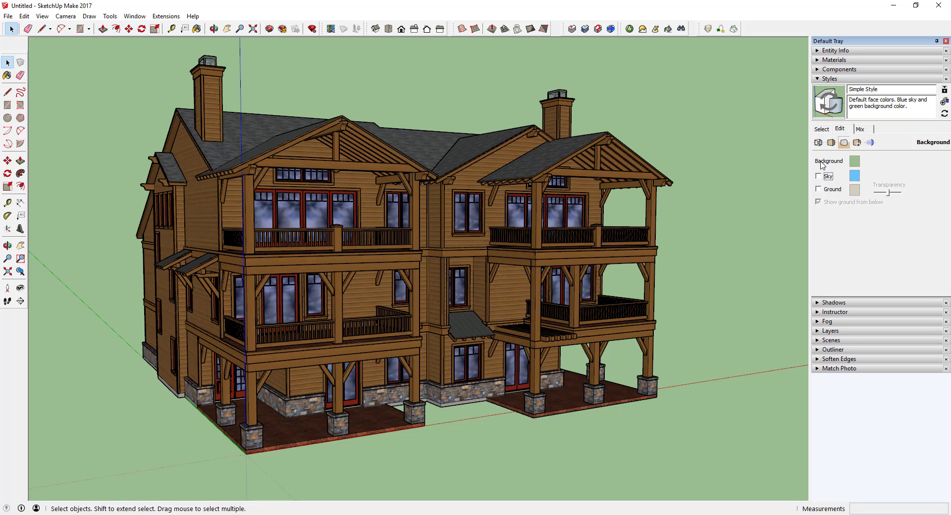
left_click(857, 166)
left_click(501, 267)
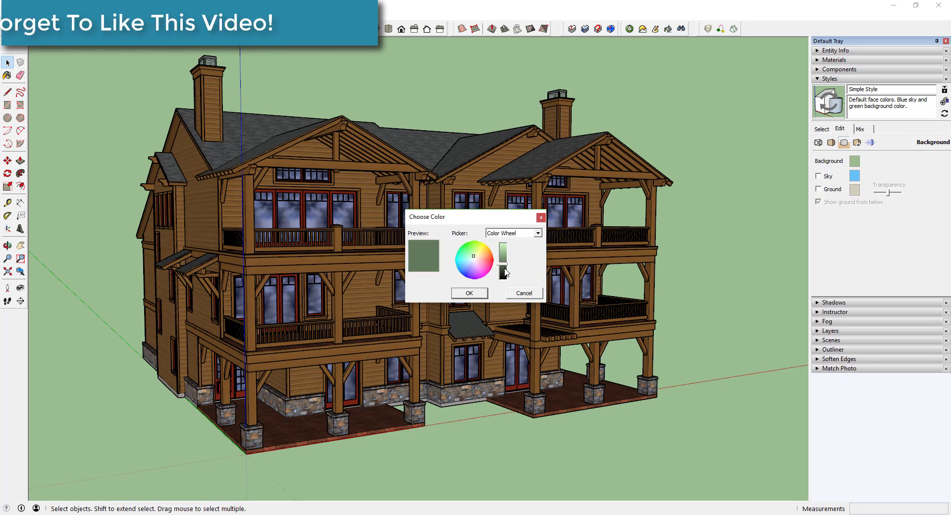
left_click(473, 293)
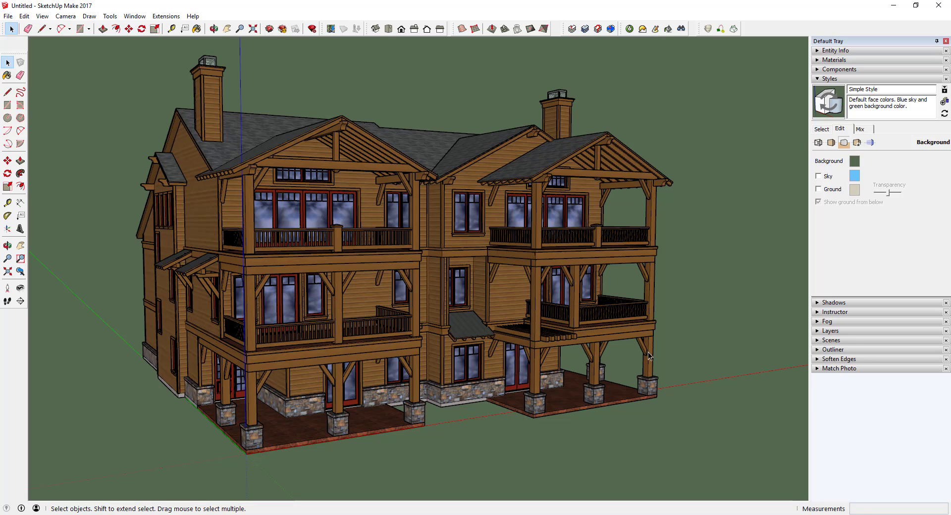
- Hide the model axes in the style's modeling settings and set the background color to black
left_click(870, 143)
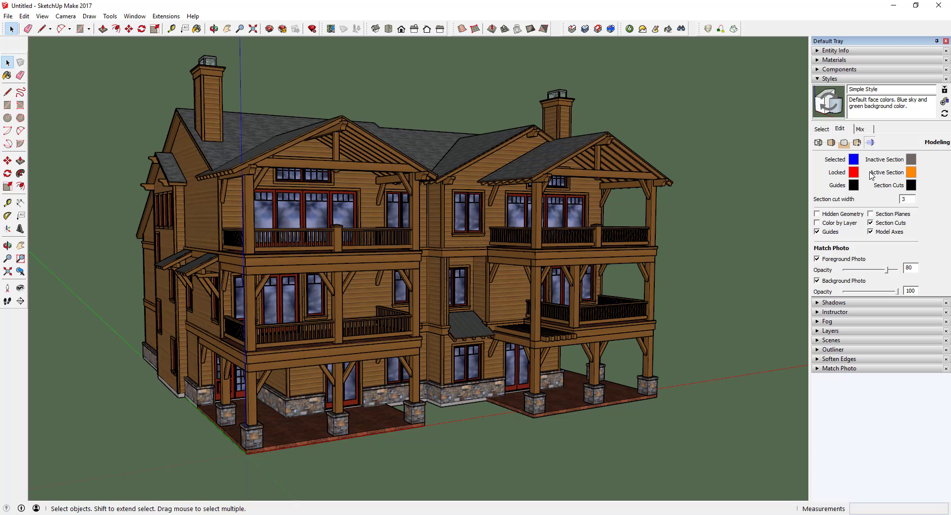
left_click(871, 232)
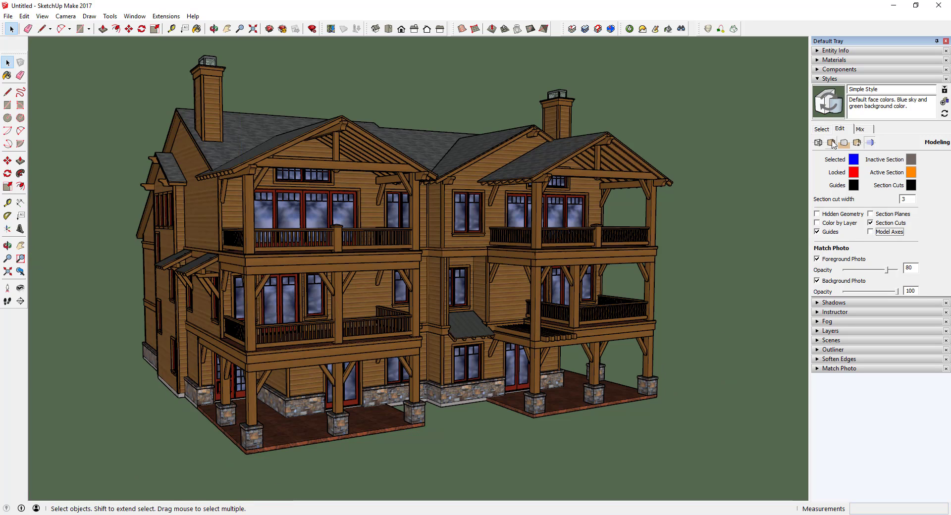
left_click(844, 143)
left_click(855, 161)
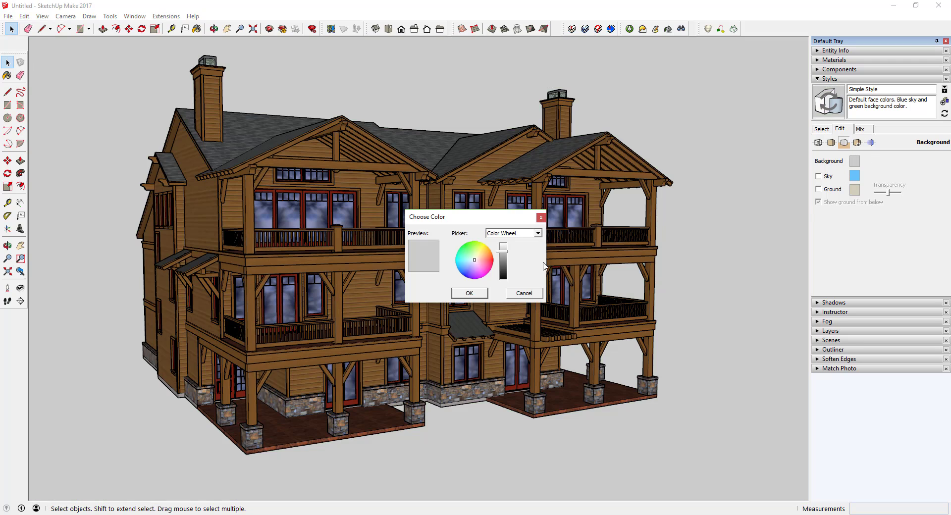
left_click_drag(505, 262, 504, 283)
left_click(469, 293)
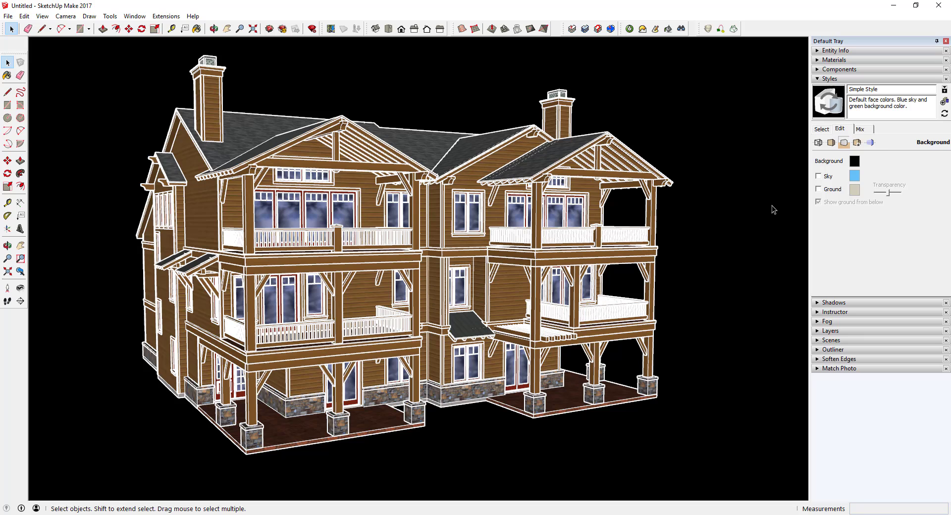
- Check the style's edge settings and change the background color to a muted dark green
left_click(822, 129)
left_click(840, 129)
left_click(818, 143)
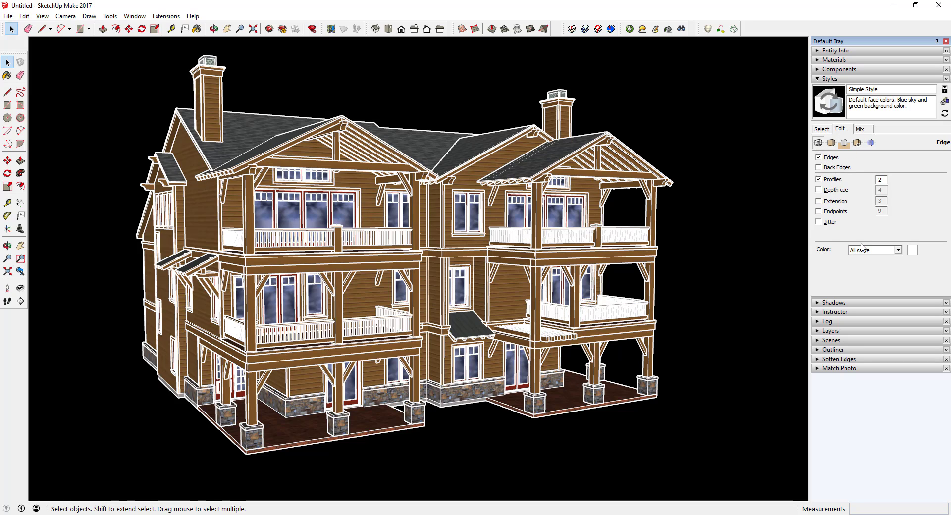
left_click(845, 143)
left_click(854, 163)
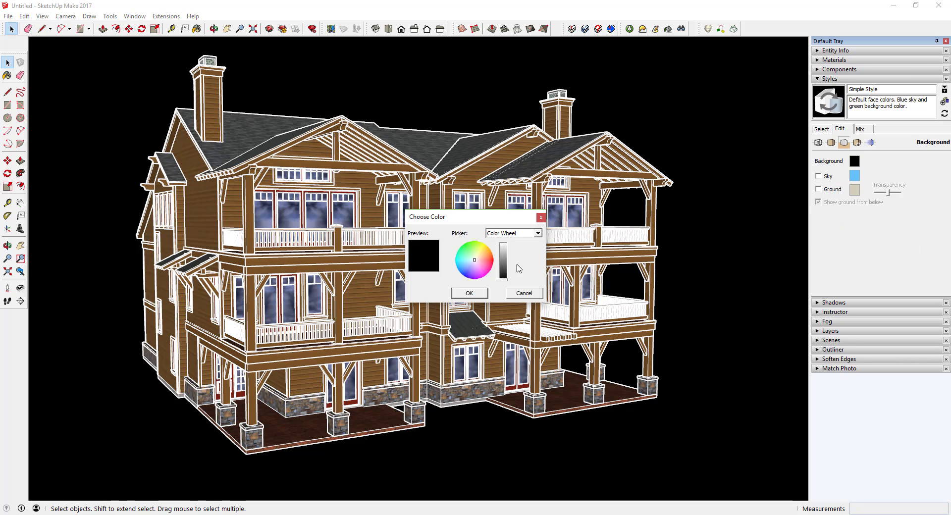
mouse_move(503, 268)
left_mouse_down()
mouse_move(503, 251)
mouse_move(503, 261)
mouse_move(469, 259)
left_mouse_up()
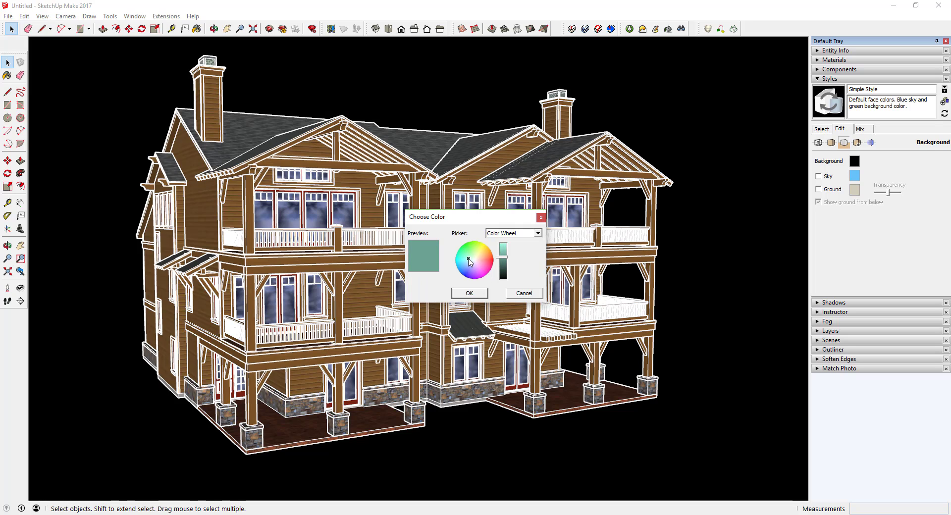
left_click(504, 265)
left_click(469, 293)
left_click(855, 161)
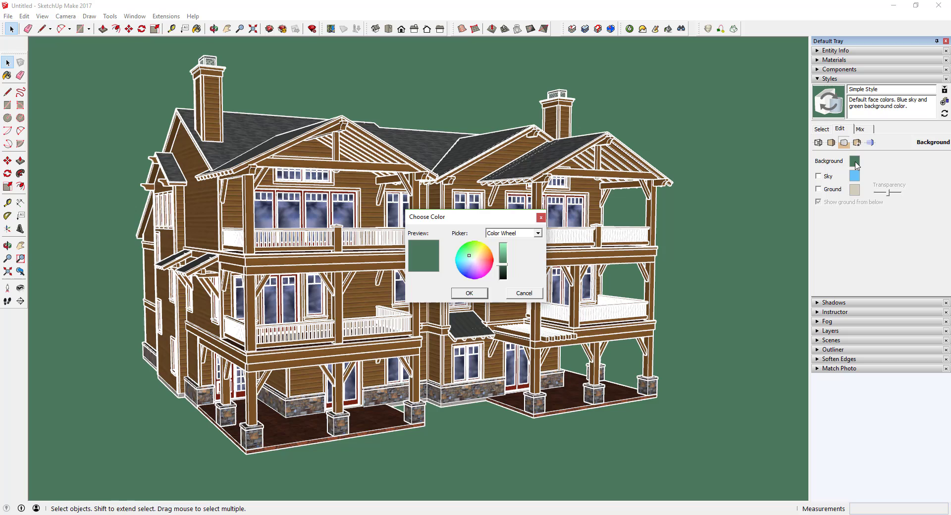
left_click(479, 293)
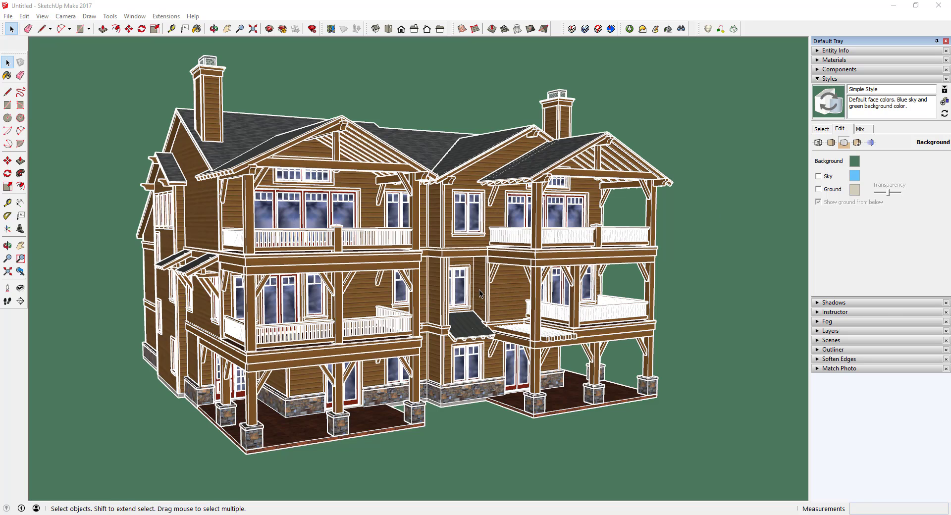
- Set the style's edge color to black, with edge coloring left at All same
left_click(825, 130)
left_click(840, 129)
left_click(818, 143)
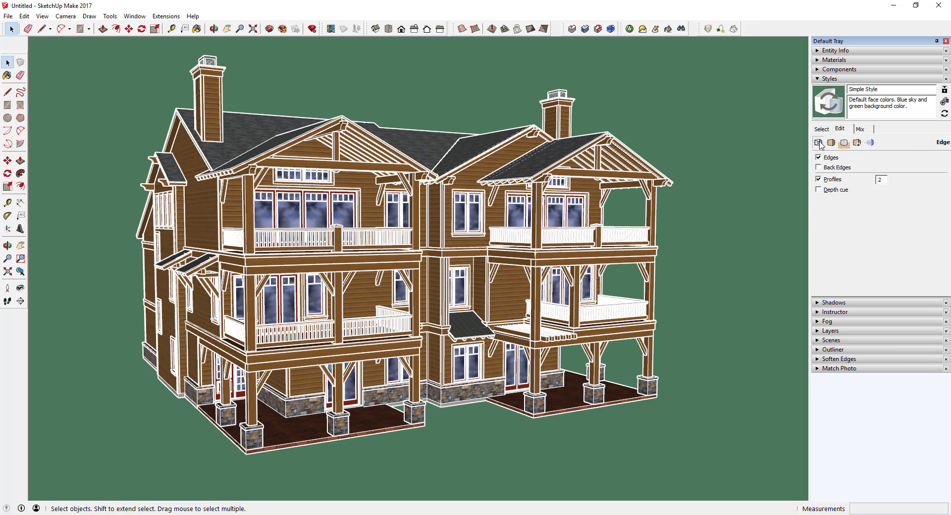
left_click(913, 250)
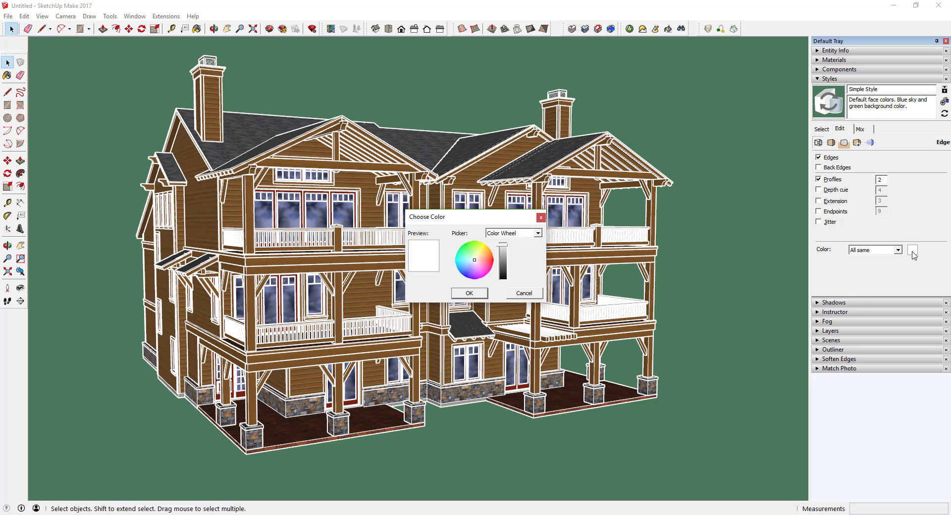
left_click(504, 279)
left_click(469, 293)
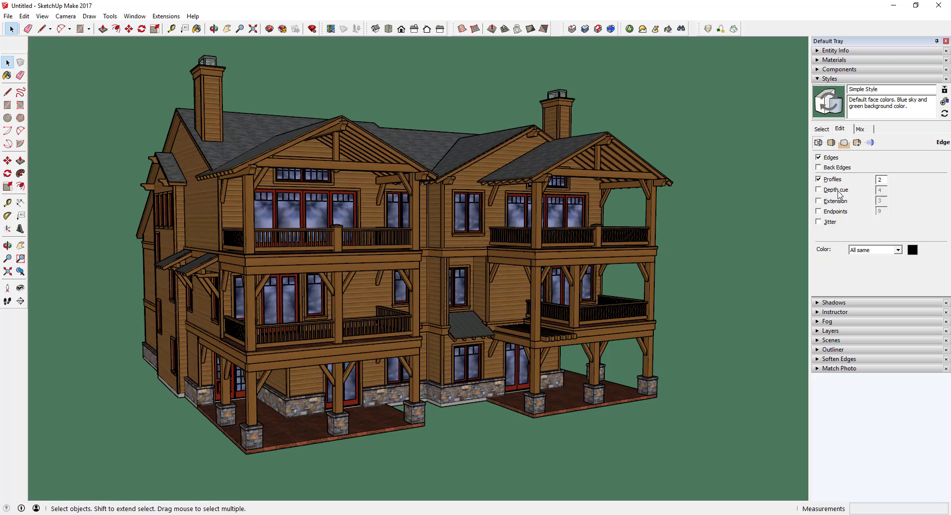
- Enable both the sky and the ground in the style's background settings
left_click(845, 143)
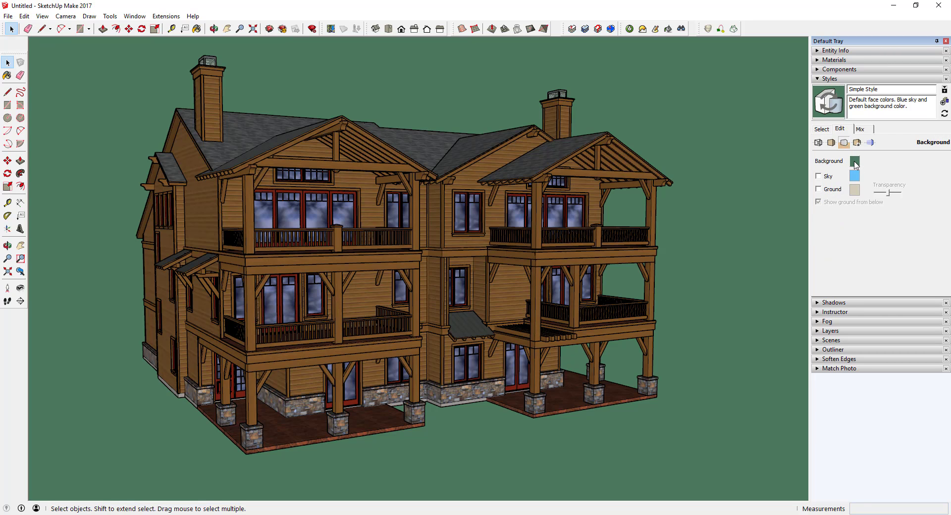
left_click(827, 176)
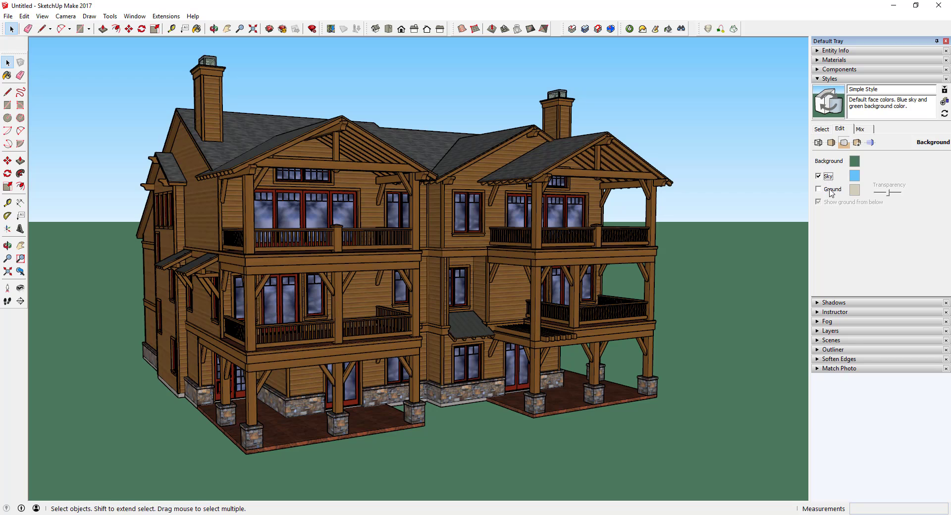
left_click(832, 189)
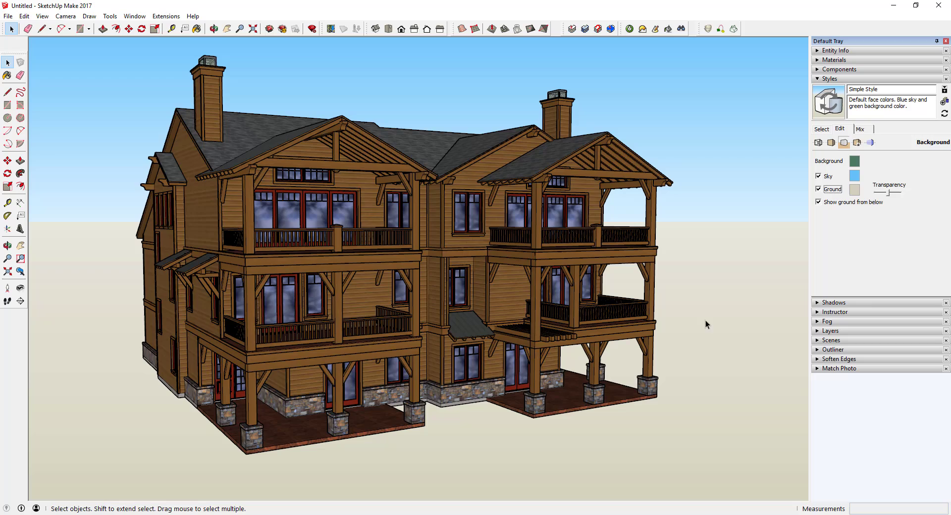
- Examine the building through the ground from below, and compare the background with the ground turned off and on
middle_click_drag(579, 358, 607, 213)
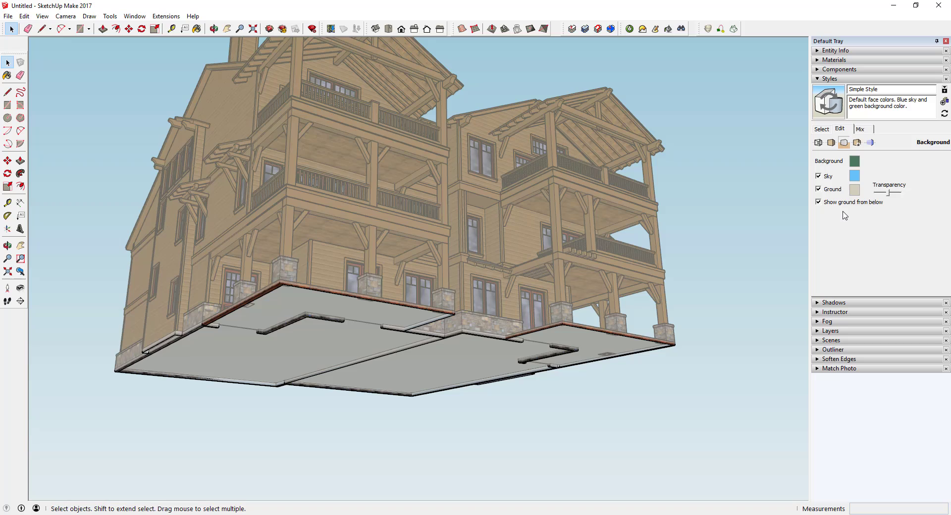
middle_click_drag(547, 242, 555, 270)
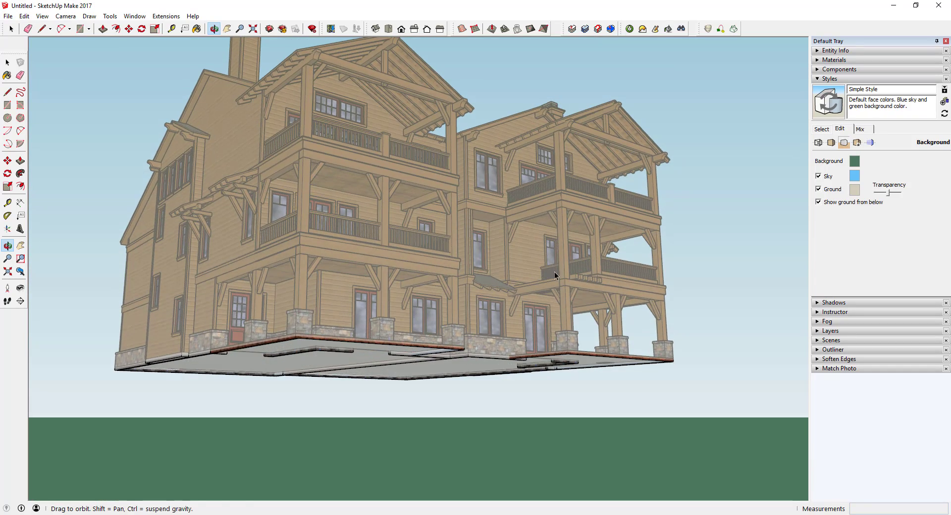
key("space")
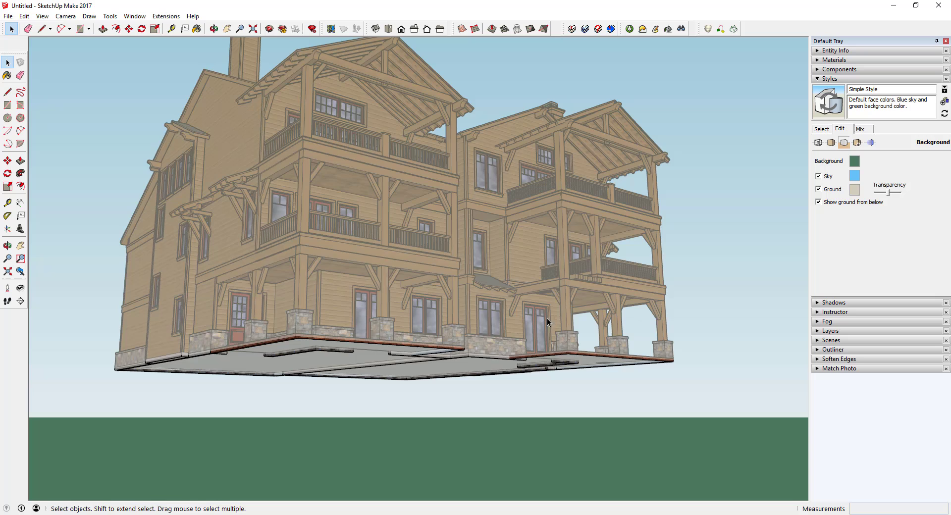
middle_click_drag(548, 238, 550, 312)
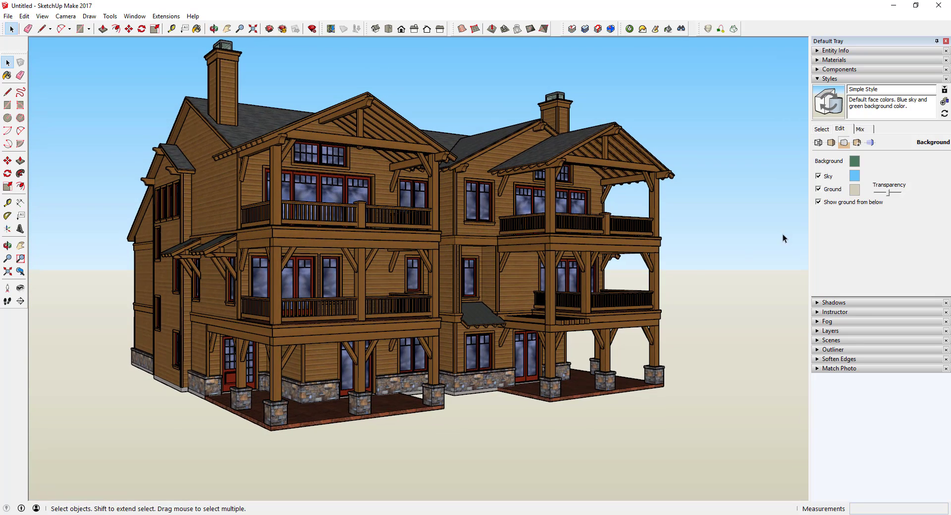
left_click(830, 190)
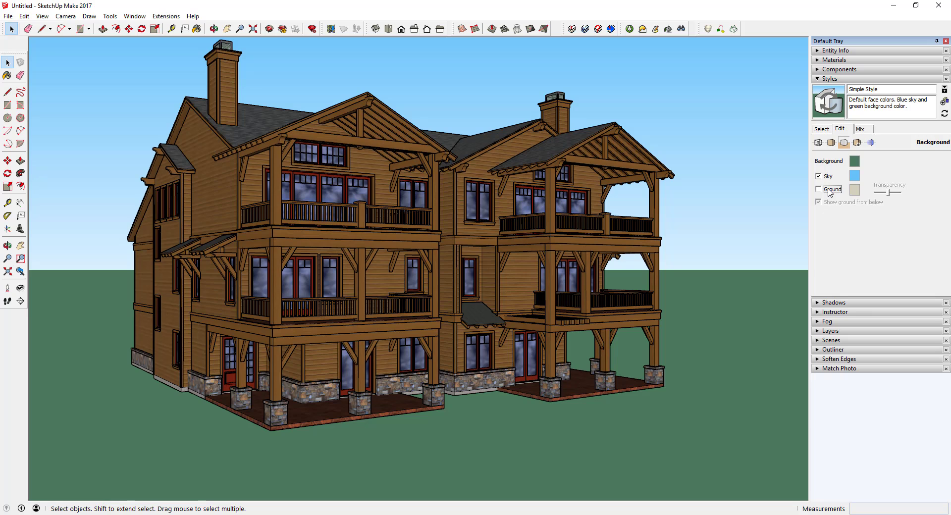
left_click(832, 190)
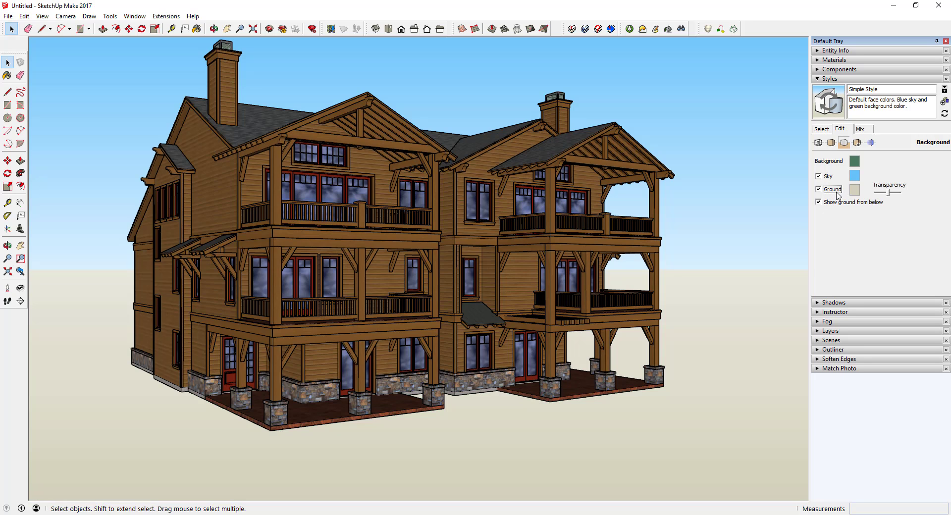
- Darken the style's sky color to a deeper blue
left_click(855, 177)
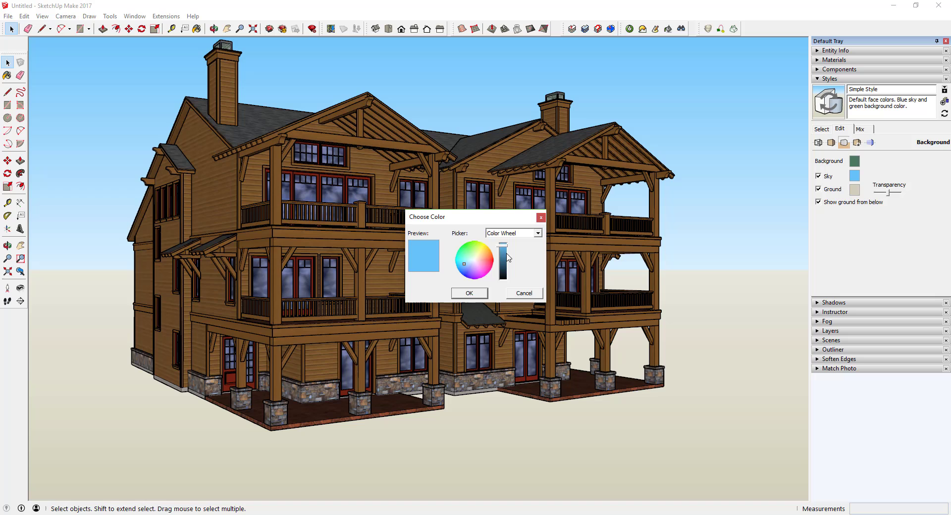
left_click_drag(508, 256, 505, 258)
left_click(468, 294)
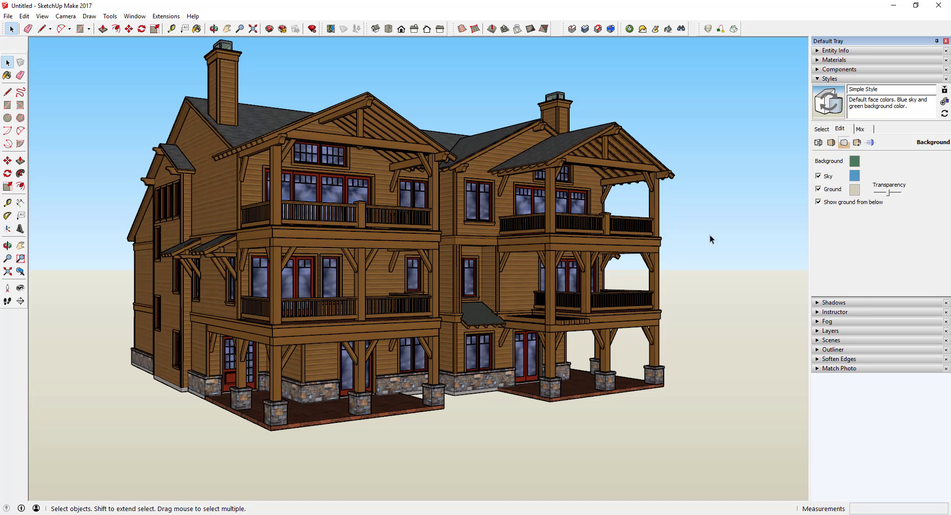
- Change the style's ground color to a muted gray-green
left_click(855, 190)
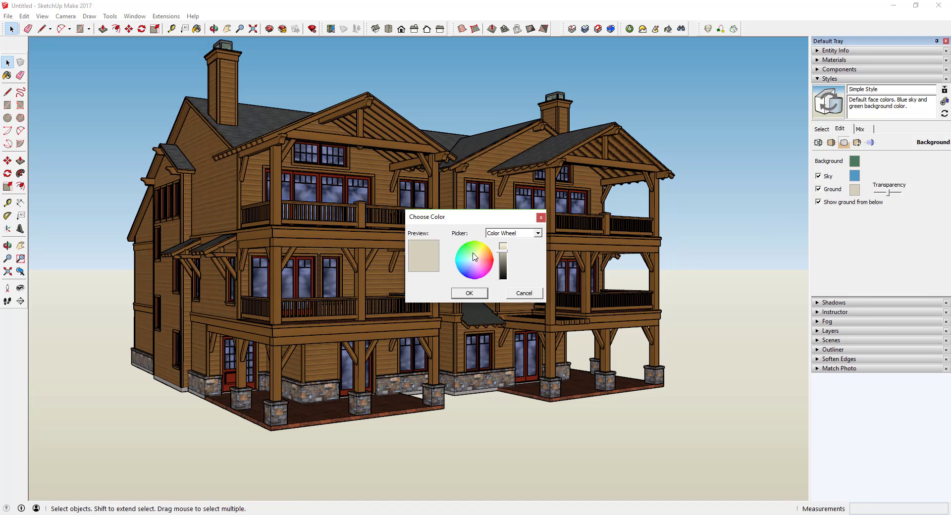
left_click(473, 258)
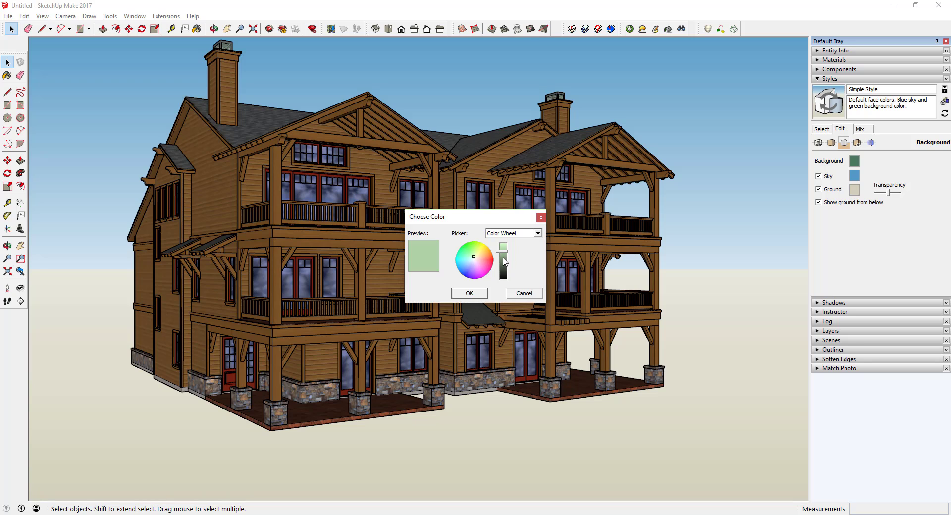
left_click_drag(505, 257, 506, 262)
left_click(469, 293)
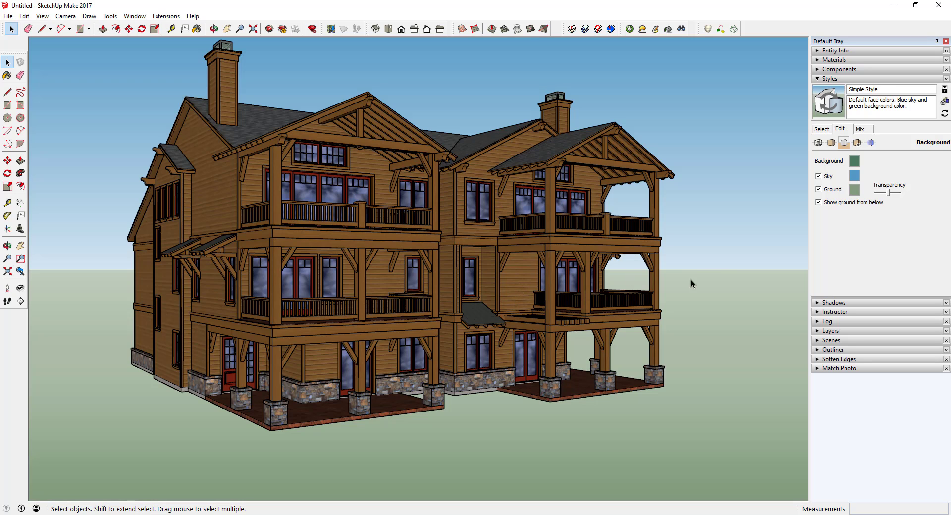
- Turn off the ground and save the settings as a separate style named New Style 1
left_click(833, 190)
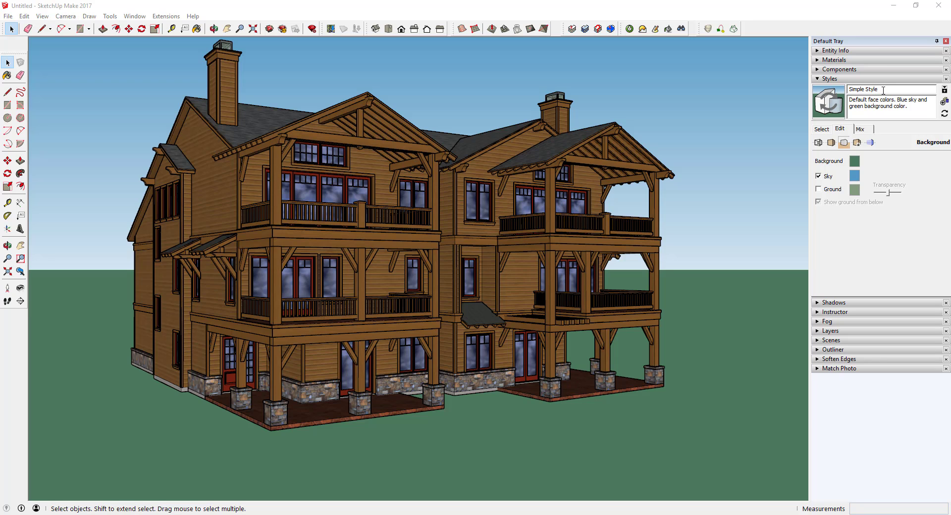
left_click(944, 102)
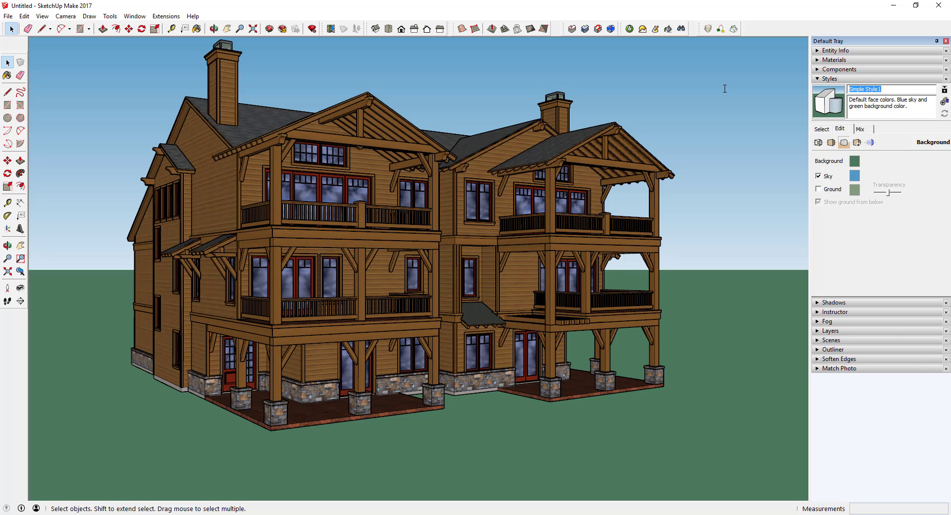
type("New")
left_click(826, 110)
- Check the In Model style collection for New Style 1, select it, and return to its editing settings
left_click(822, 130)
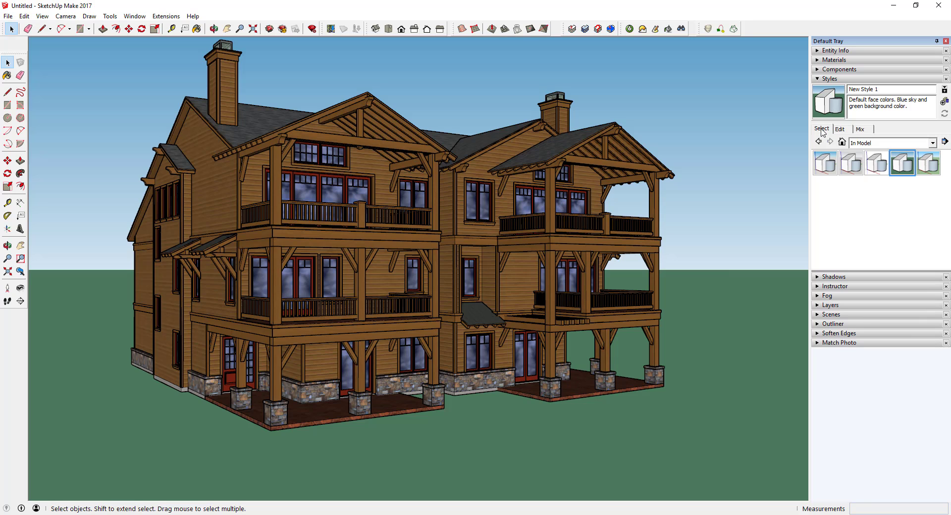
left_click(901, 144)
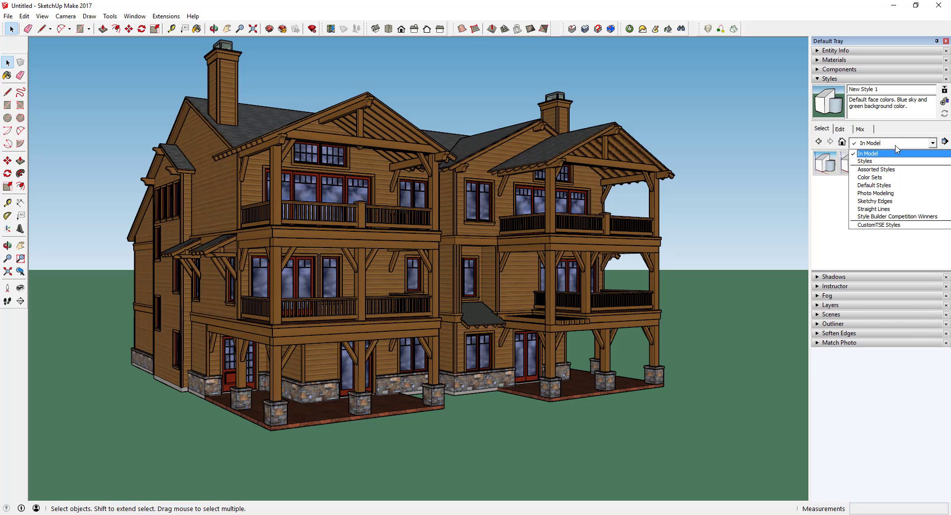
left_click(879, 155)
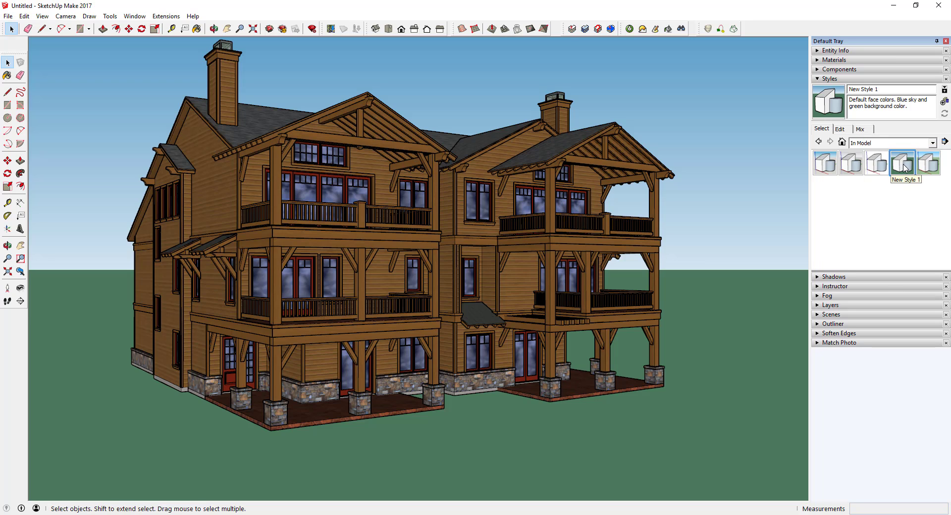
left_click(905, 167)
left_click(840, 129)
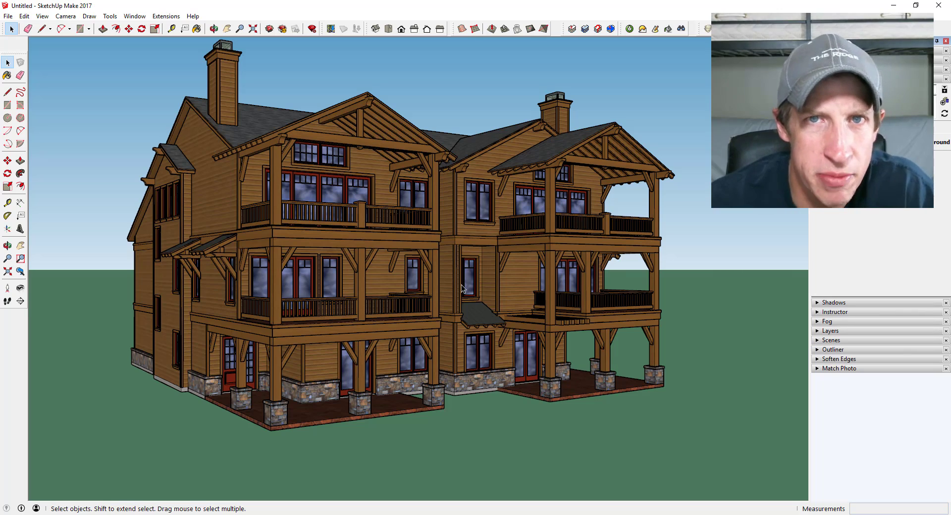